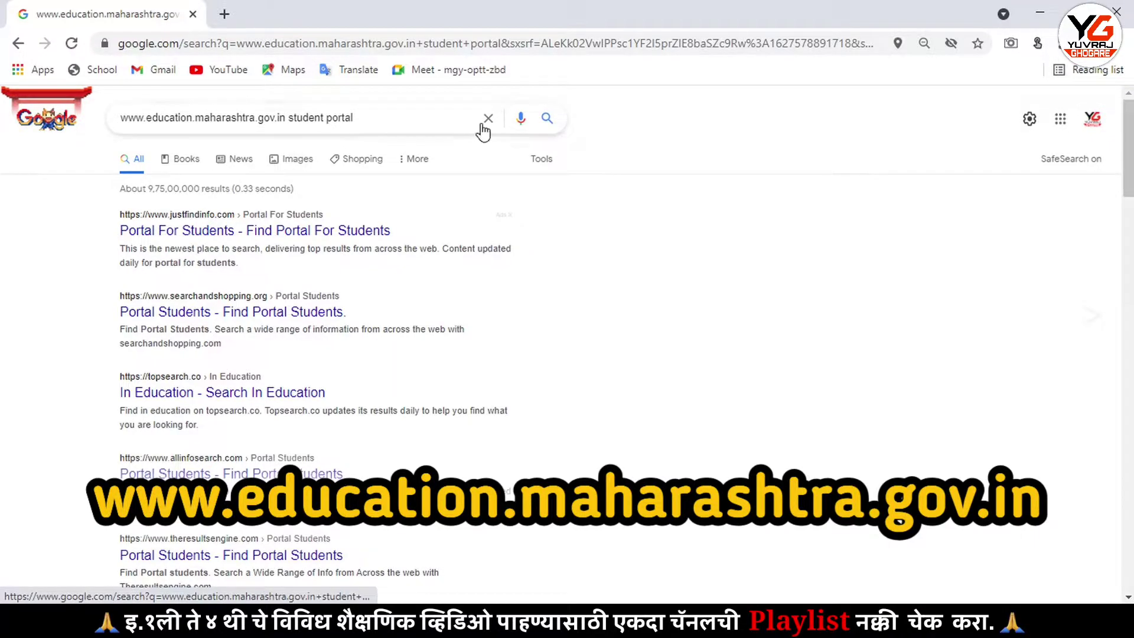
# - Open the Student Portal from a Google search and log in with the school's username, password and captcha
pyautogui.click(544, 120)
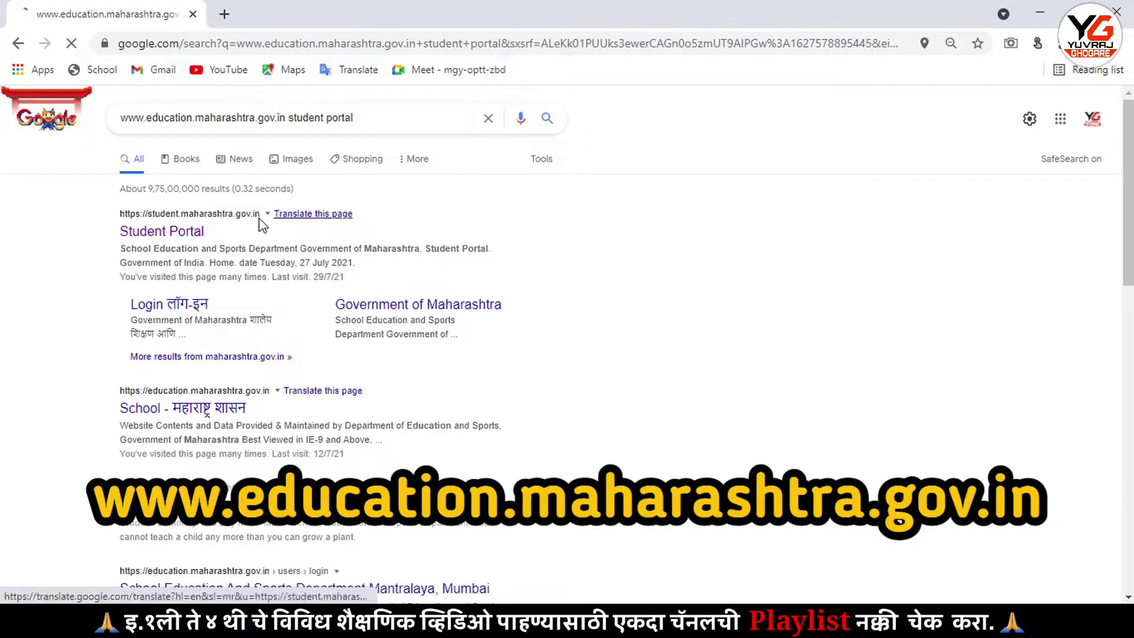
pyautogui.click(200, 237)
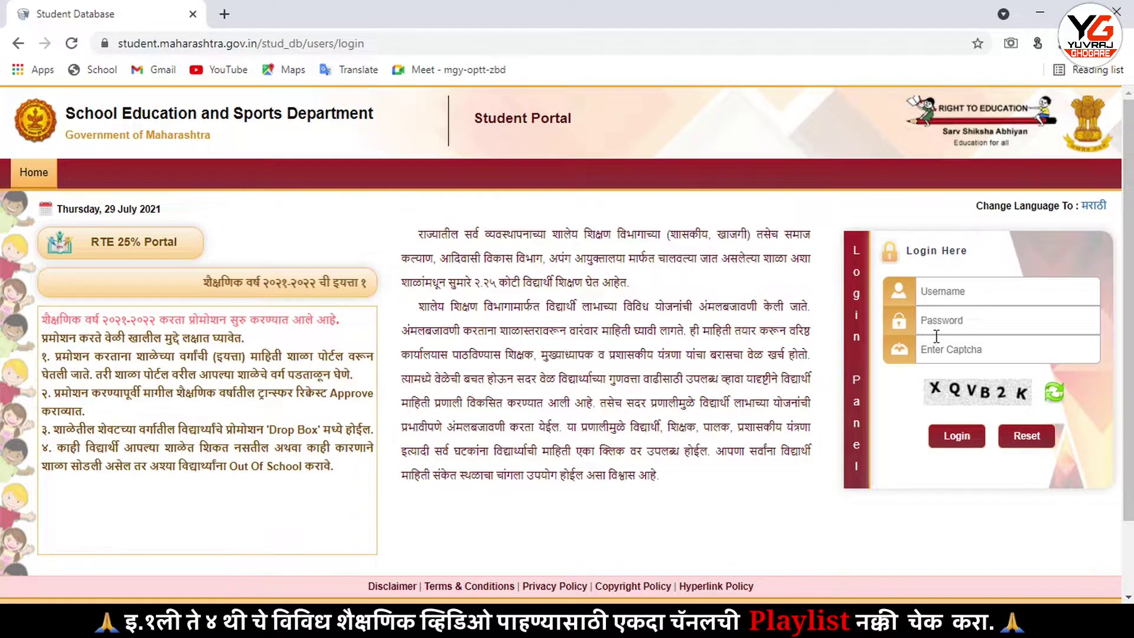
pyautogui.click(937, 293)
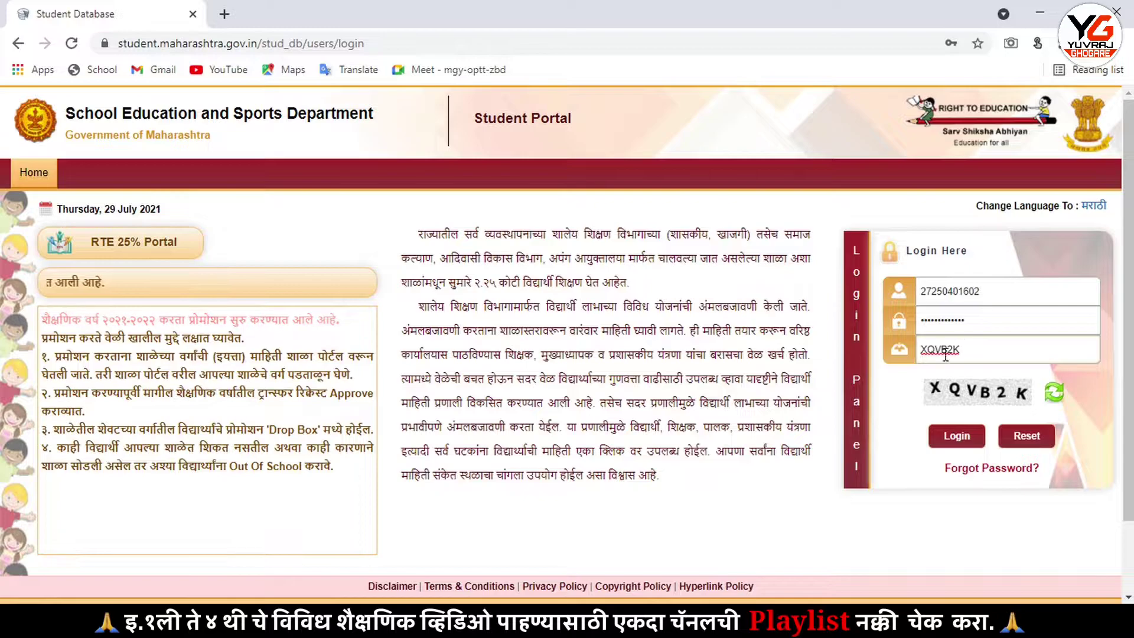
pyautogui.click(952, 437)
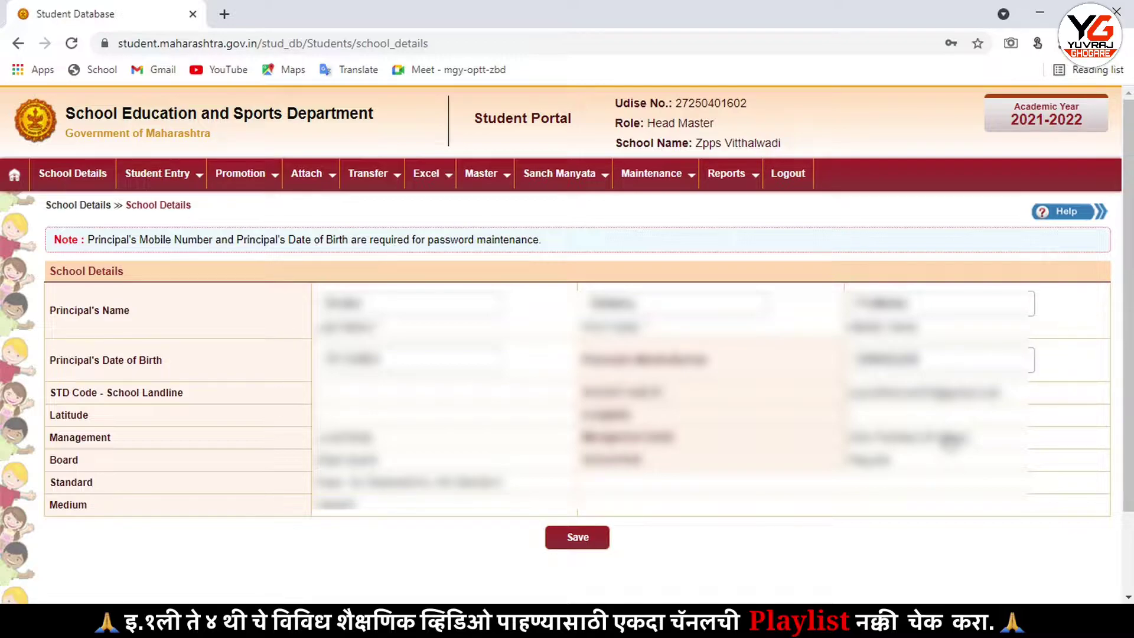
# - Open the Attach Approval list and mark the first student's attach request for approval
pyautogui.moveTo(324, 187)
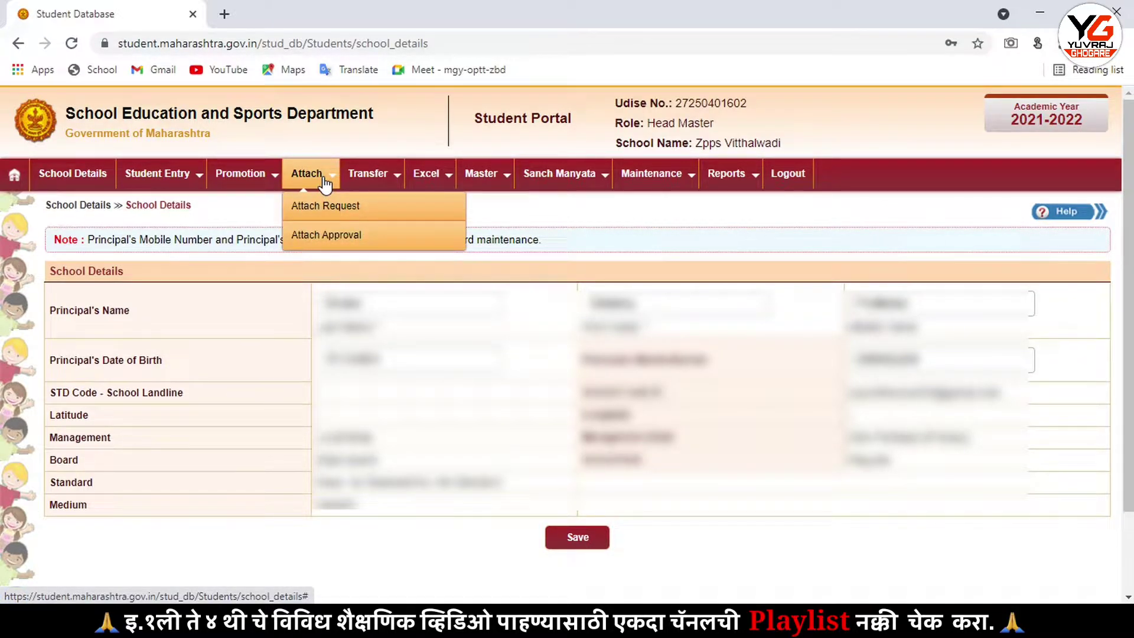
pyautogui.click(322, 236)
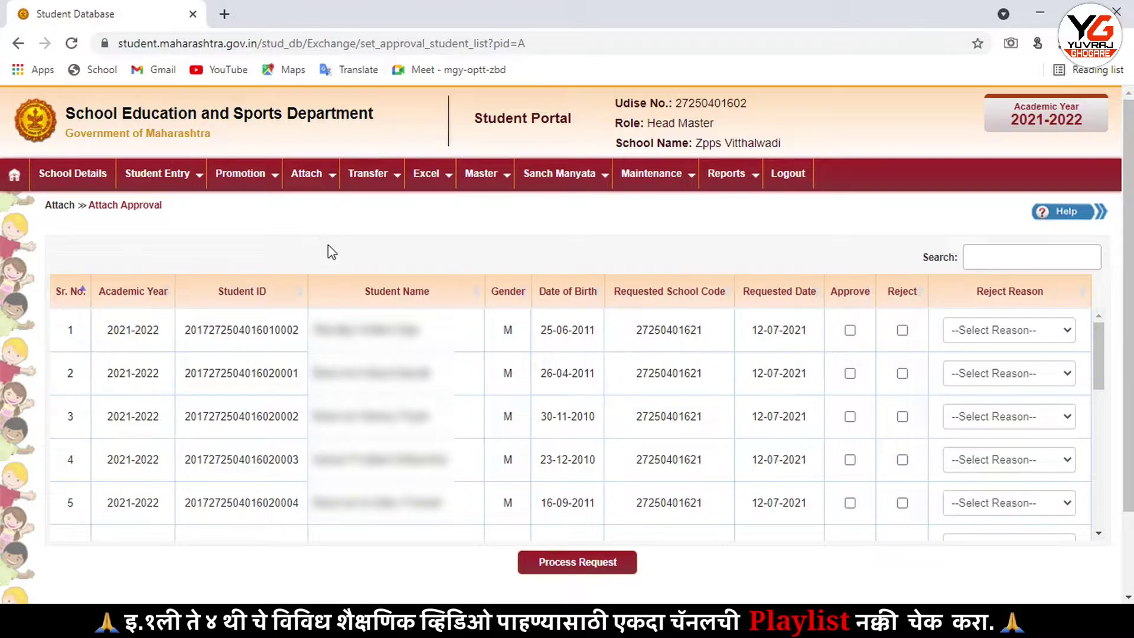
pyautogui.scroll(-1, 393, 353)
pyautogui.scroll(1, 393, 353)
pyautogui.click(850, 330)
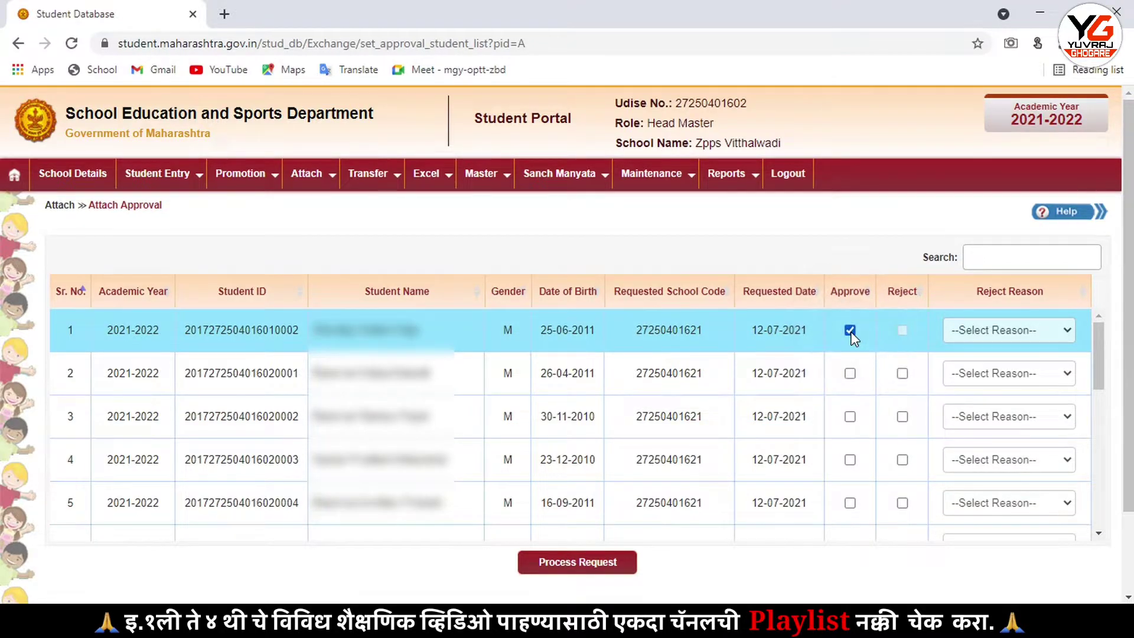
# - Mark the second student's attach request as rejected to view the reject reasons, and clear the mark
pyautogui.click(902, 373)
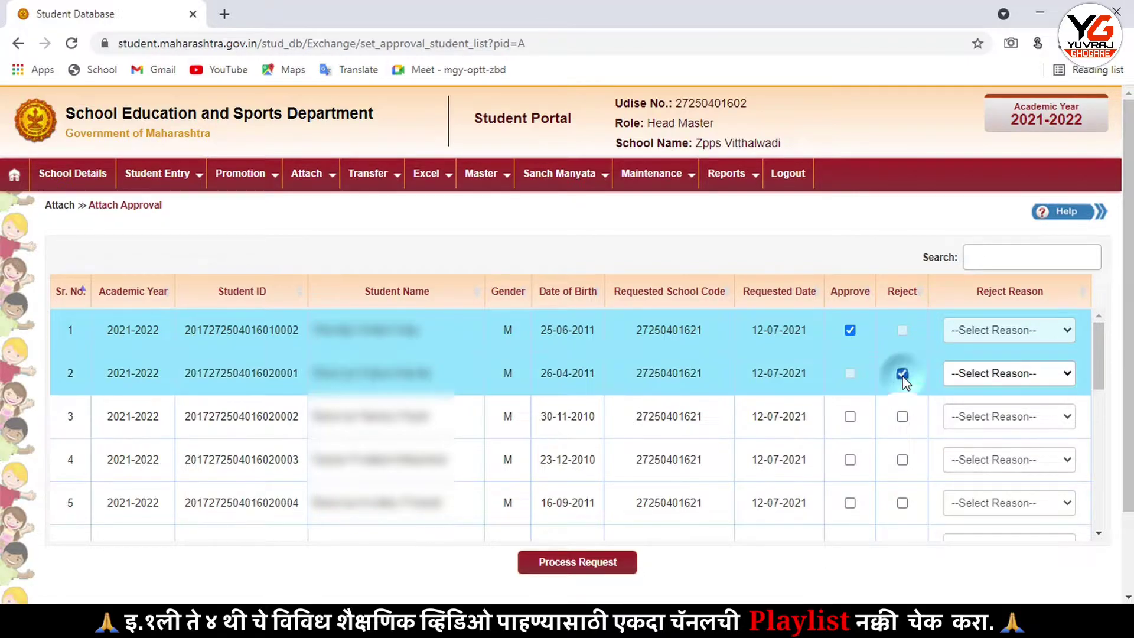
pyautogui.click(955, 377)
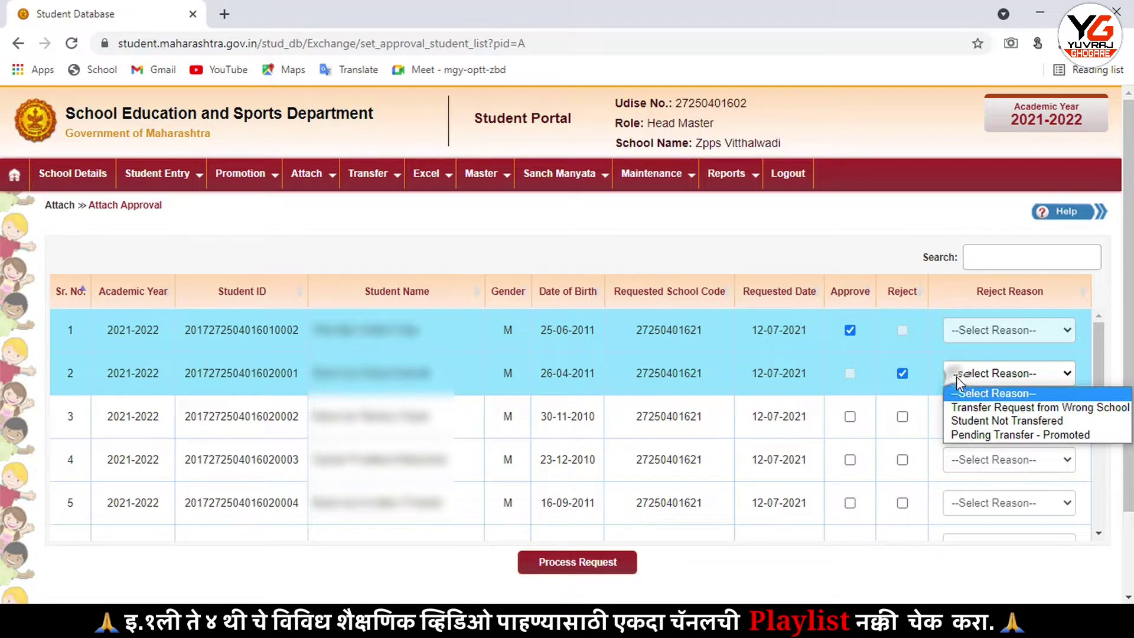
pyautogui.click(902, 374)
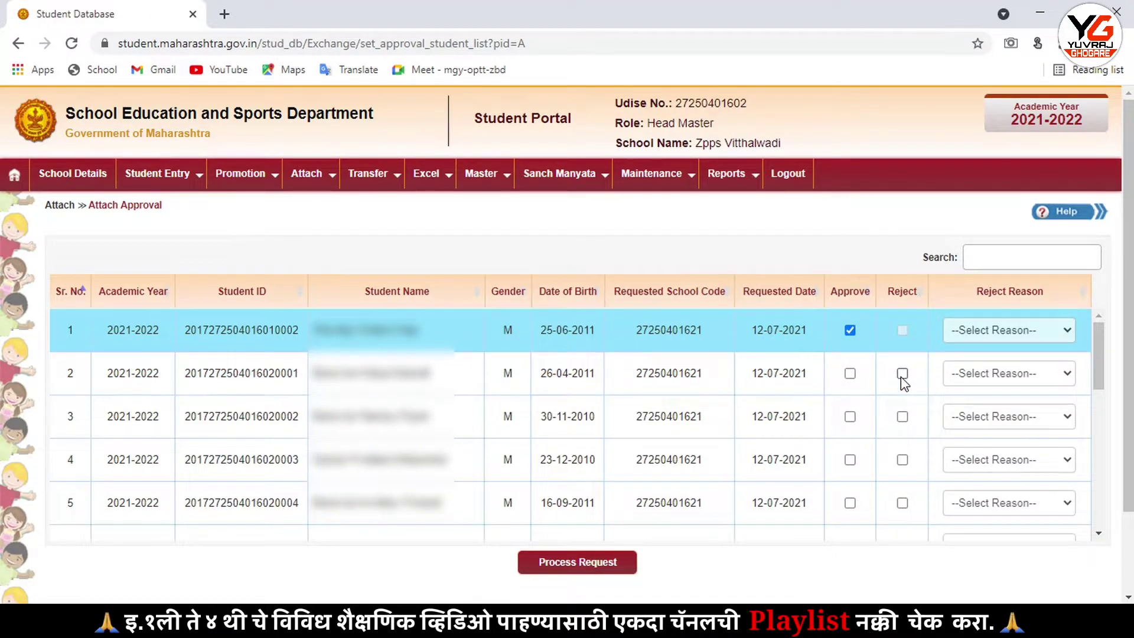
# - Mark the attach requests in rows 2 to 5 for approval and process the selected requests
pyautogui.click(852, 374)
pyautogui.click(850, 417)
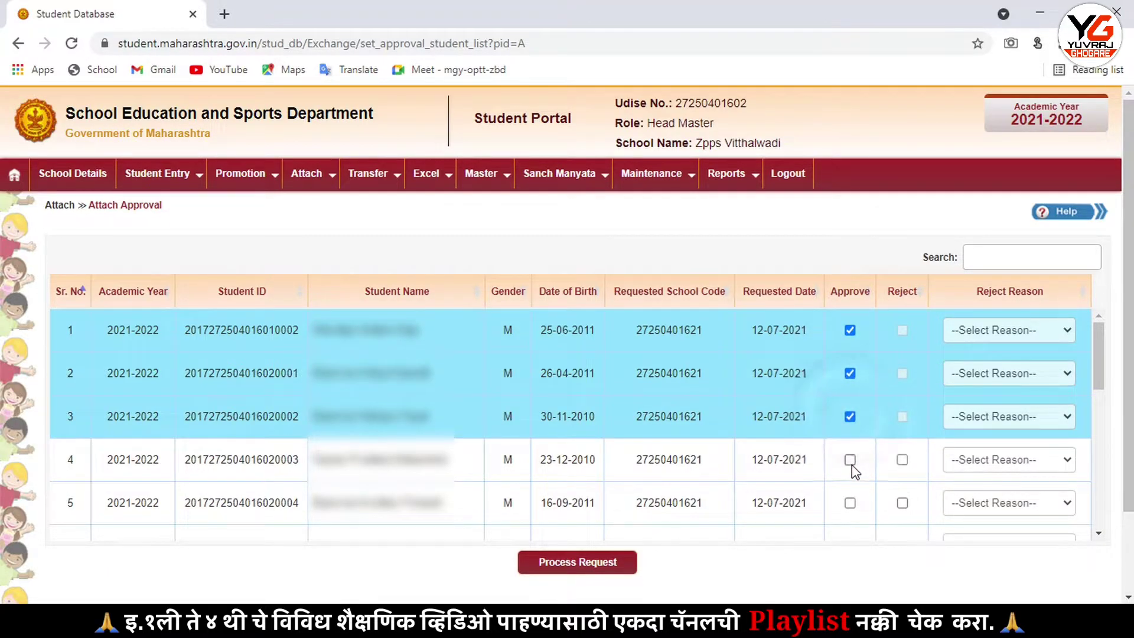
pyautogui.click(850, 459)
pyautogui.click(851, 502)
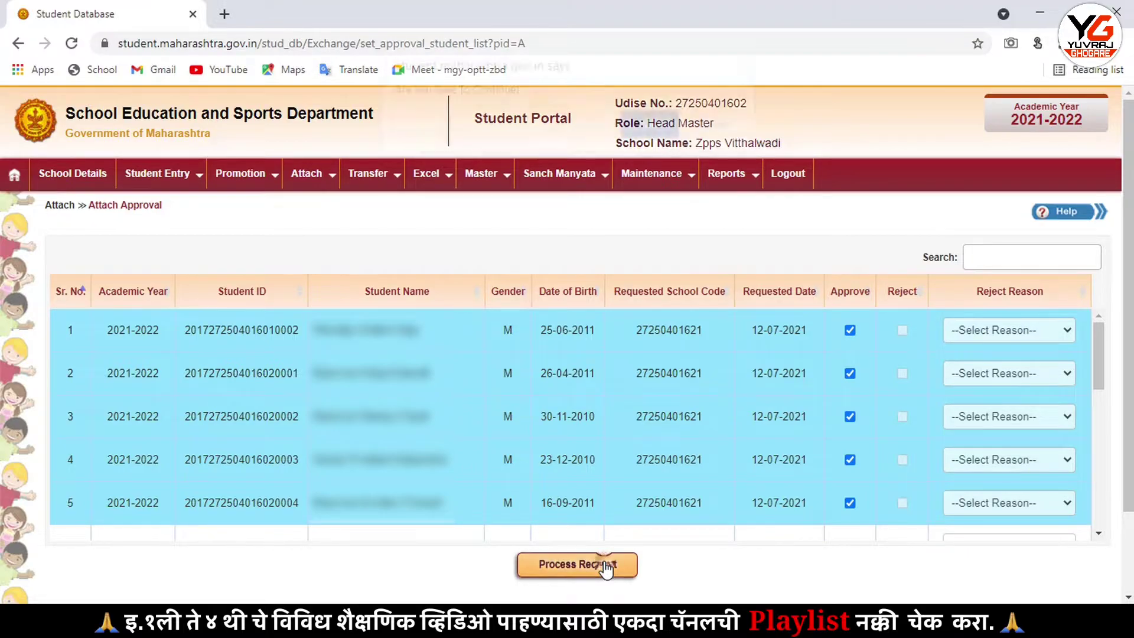
pyautogui.click(607, 567)
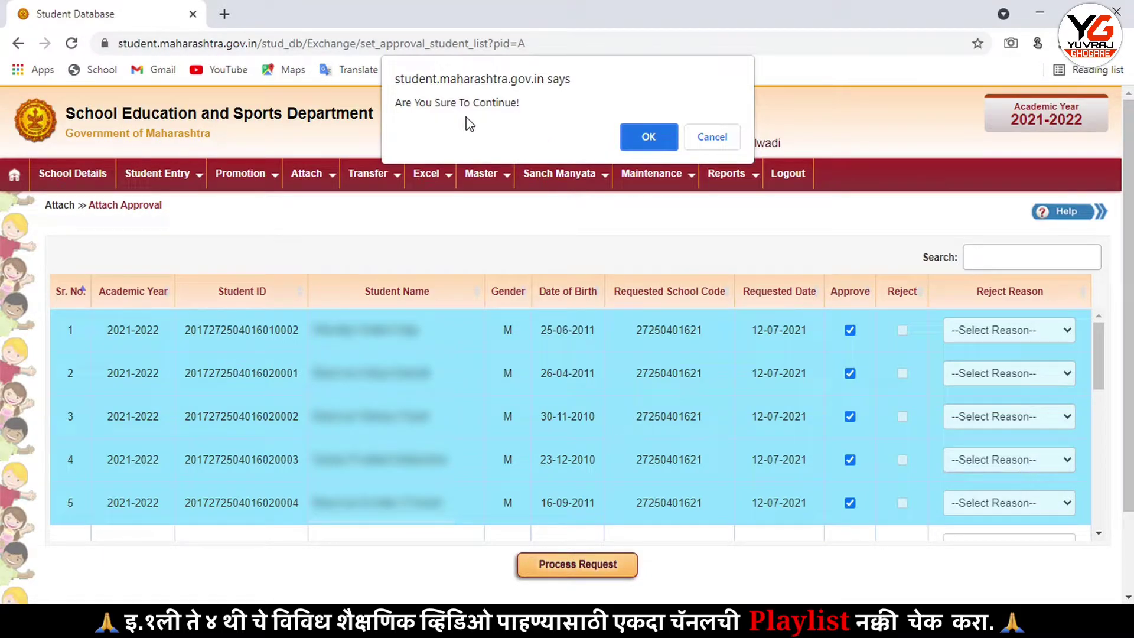
pyautogui.click(636, 136)
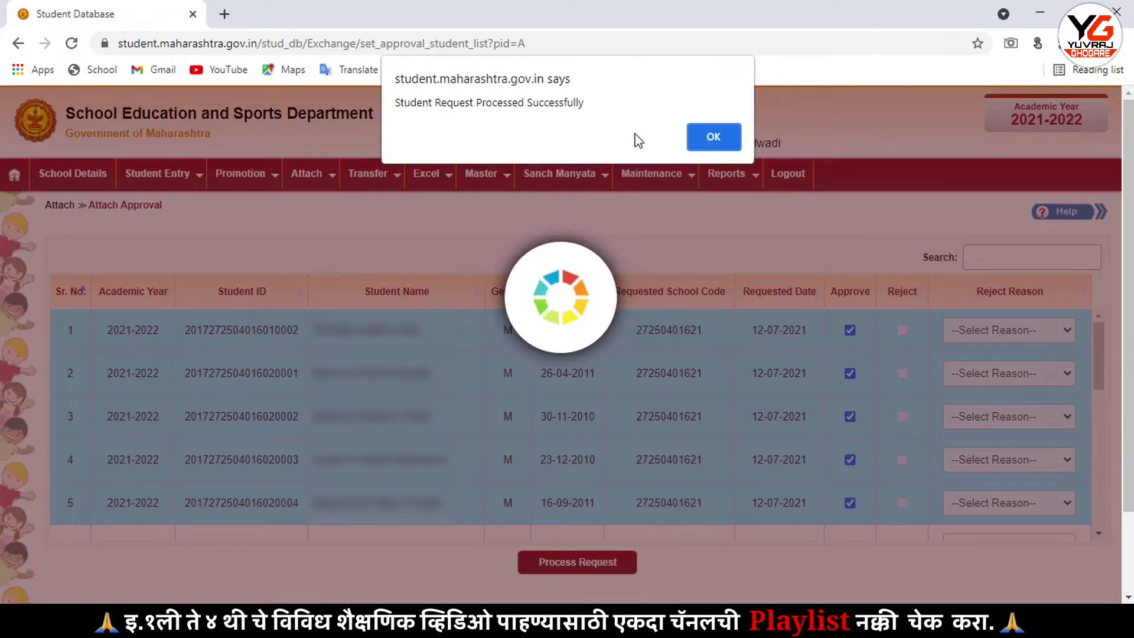
pyautogui.click(711, 140)
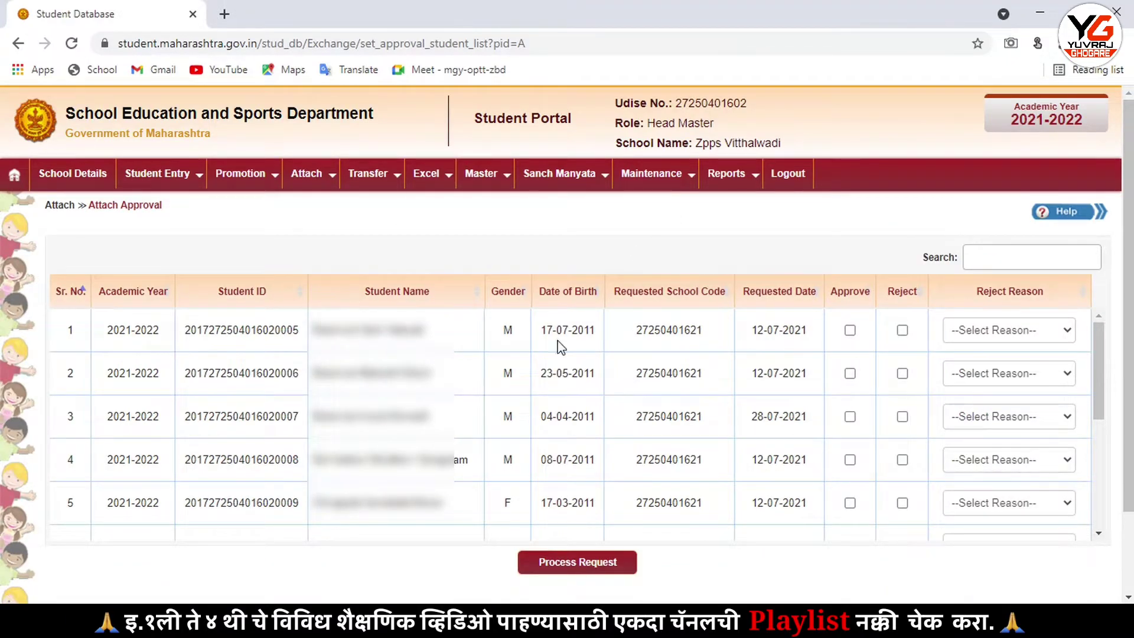
# - Approve the attach requests in rows 1 to 5 of the refreshed list and process them
pyautogui.click(849, 332)
pyautogui.click(849, 374)
pyautogui.click(850, 418)
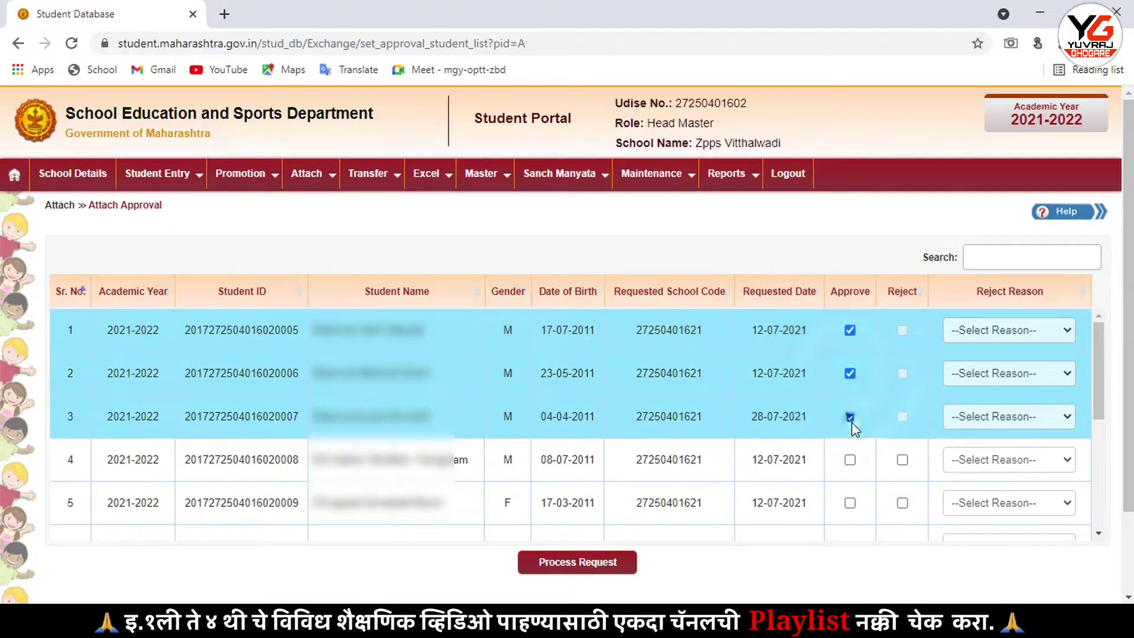
pyautogui.click(850, 460)
pyautogui.click(850, 503)
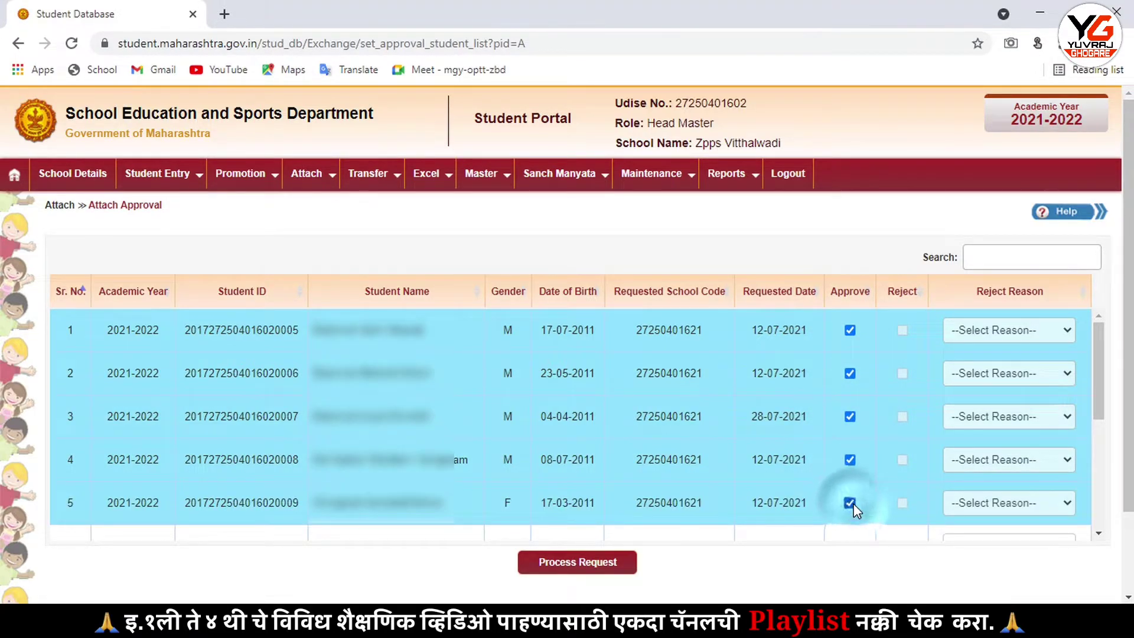
pyautogui.click(577, 564)
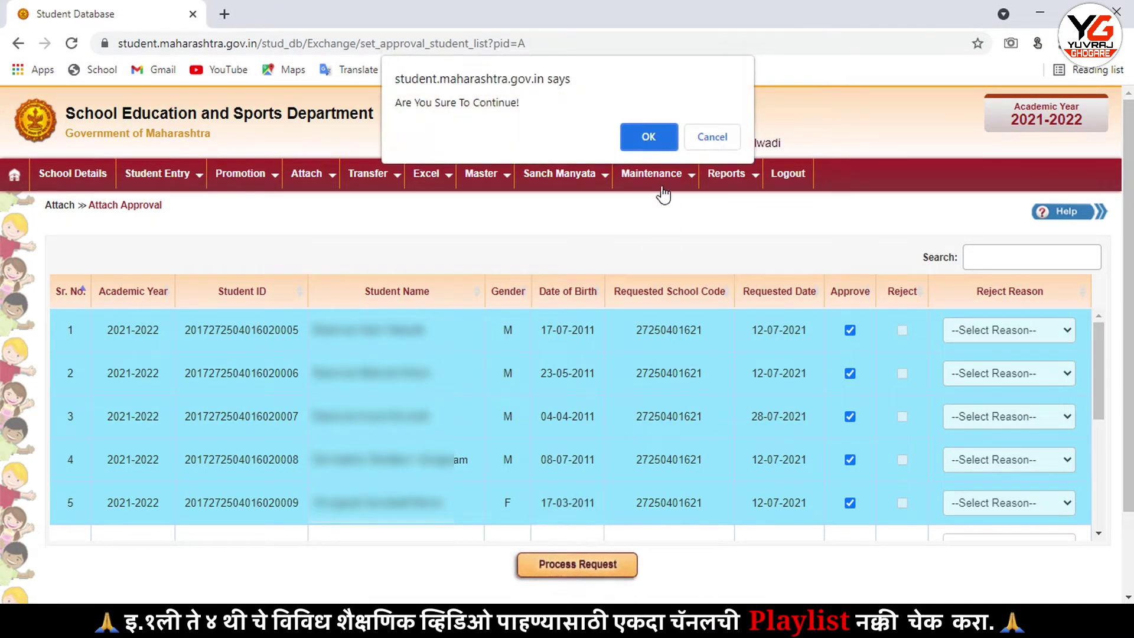
pyautogui.click(649, 137)
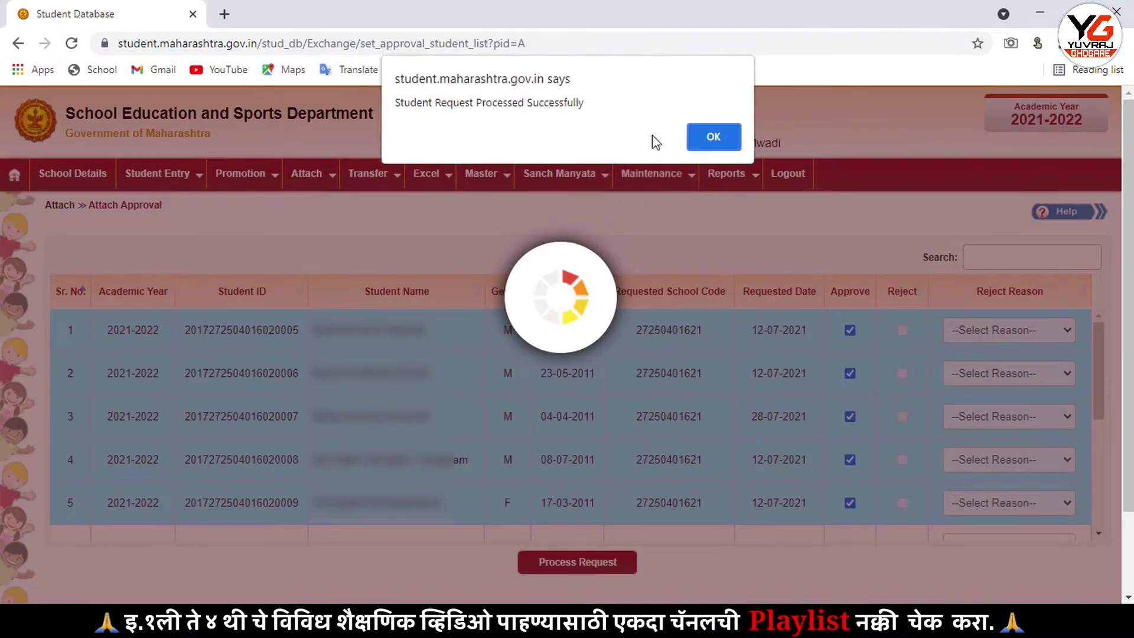
pyautogui.click(698, 139)
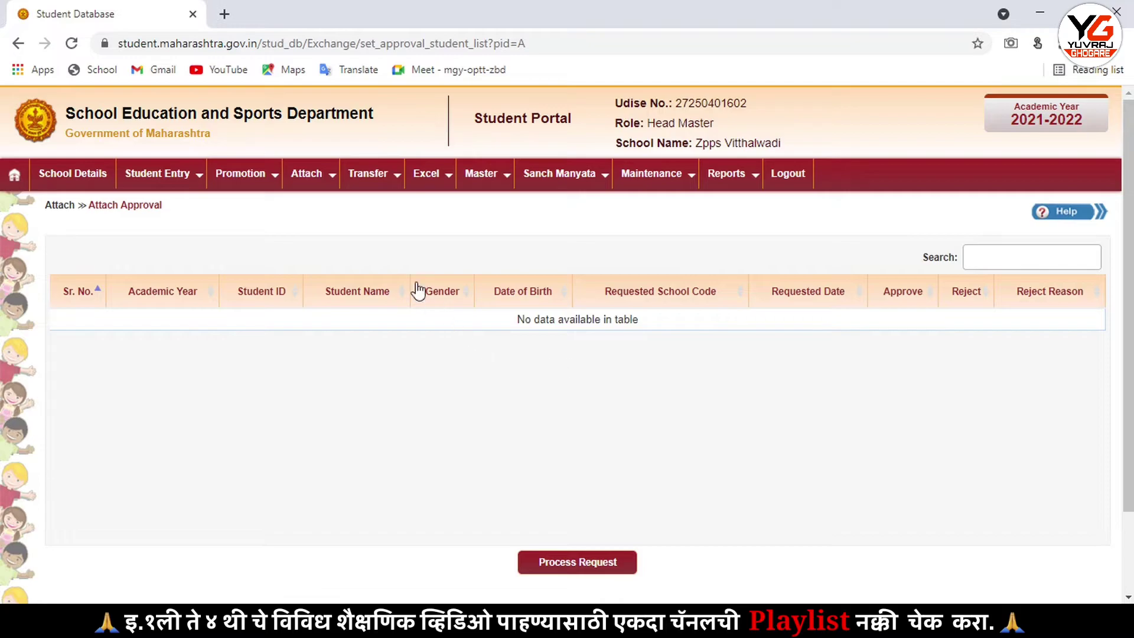
# - Approve both students' requests in the Transfer Approval list and process them
pyautogui.moveTo(390, 177)
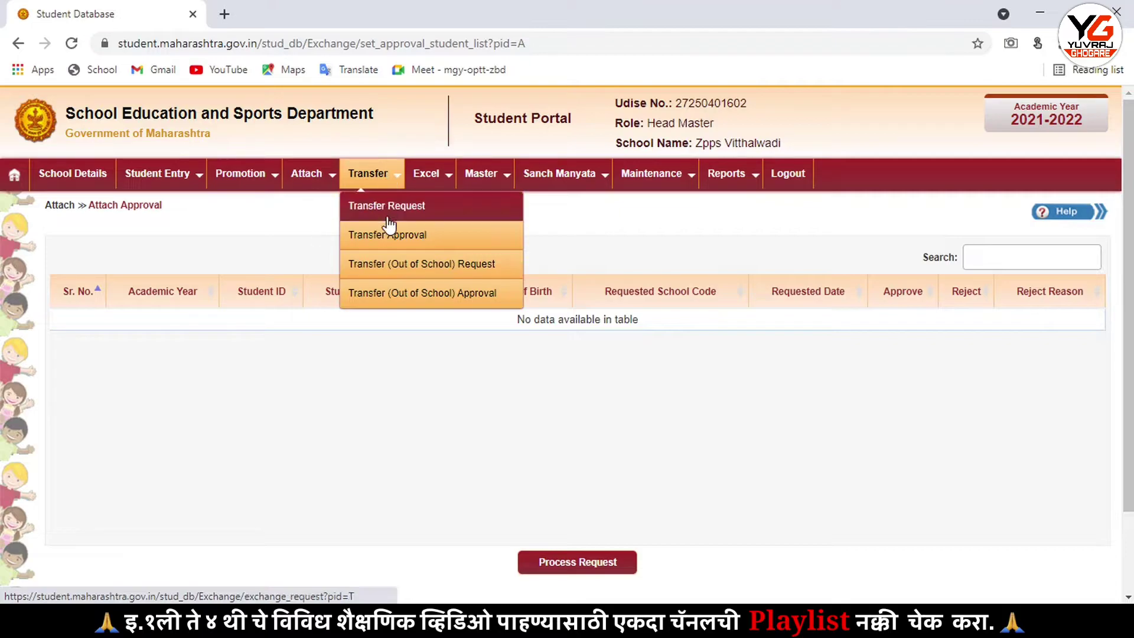
pyautogui.click(390, 235)
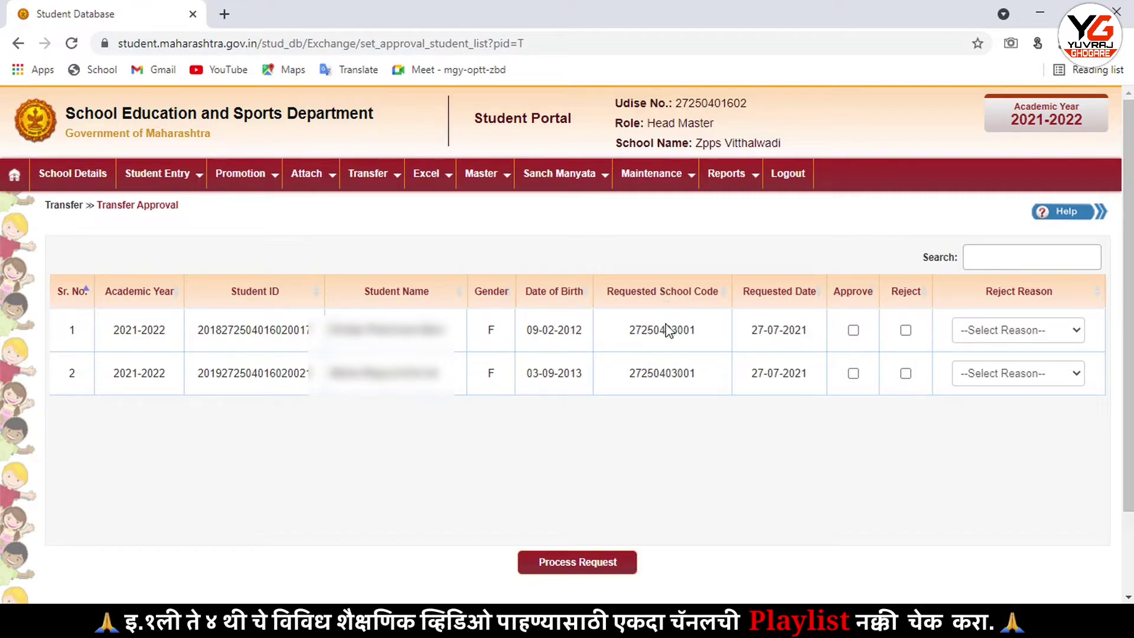
pyautogui.moveTo(666, 376)
pyautogui.click(852, 330)
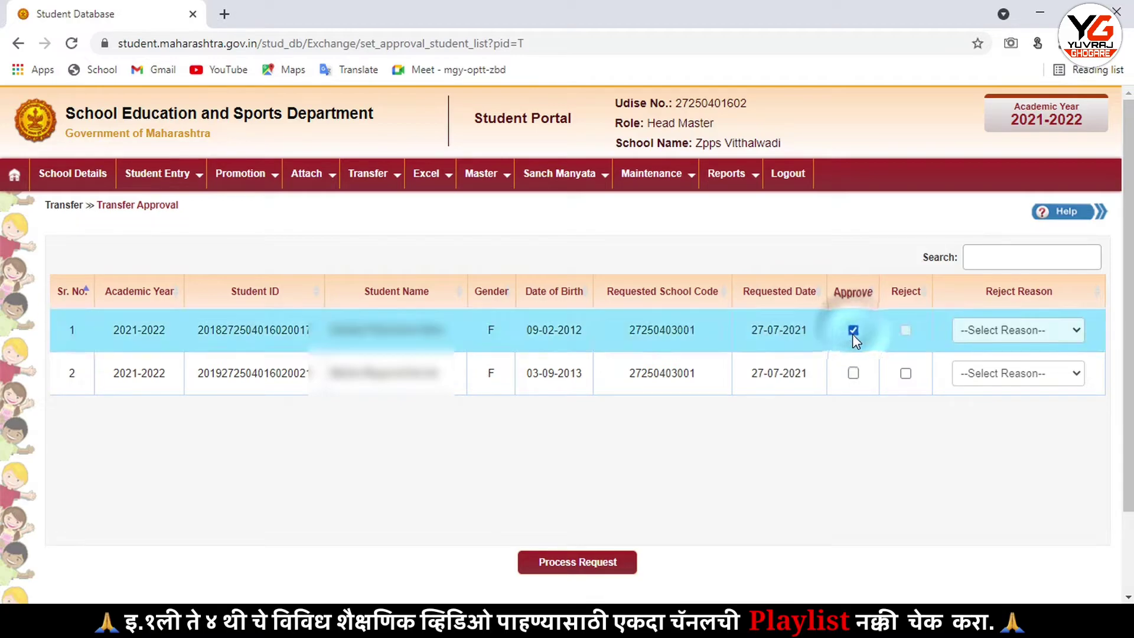
pyautogui.click(853, 373)
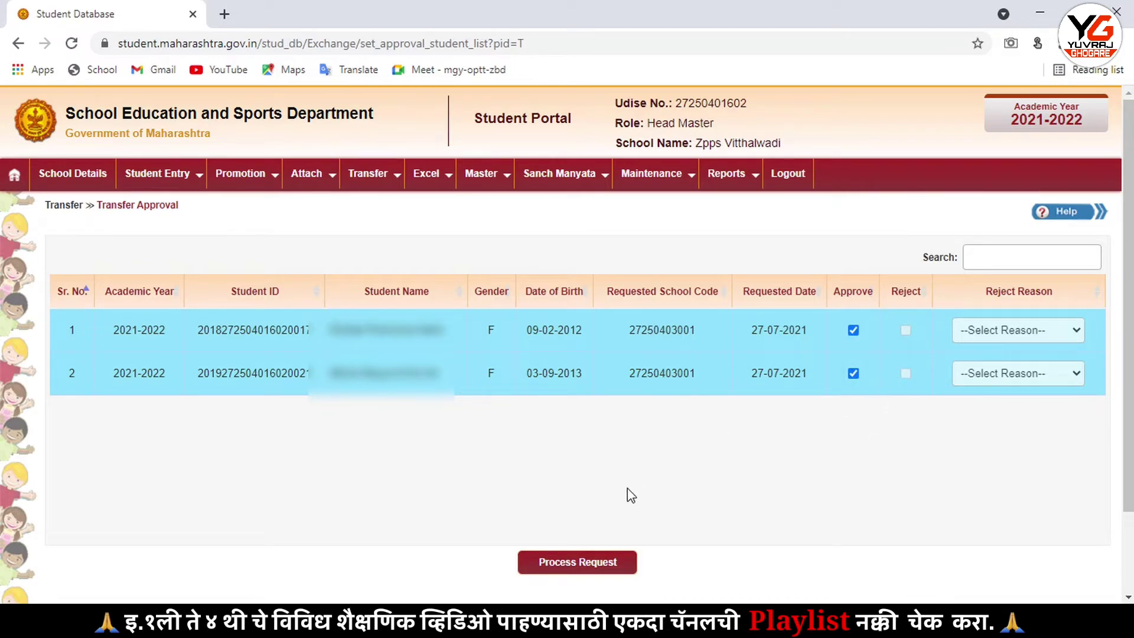
pyautogui.click(603, 564)
pyautogui.click(637, 141)
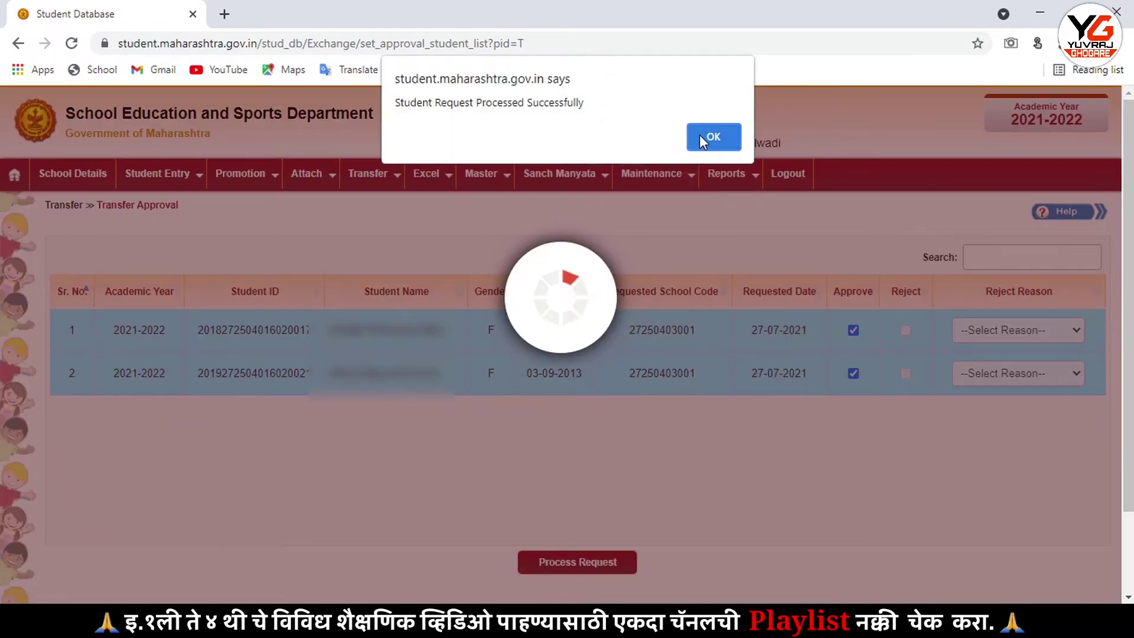
pyautogui.click(699, 135)
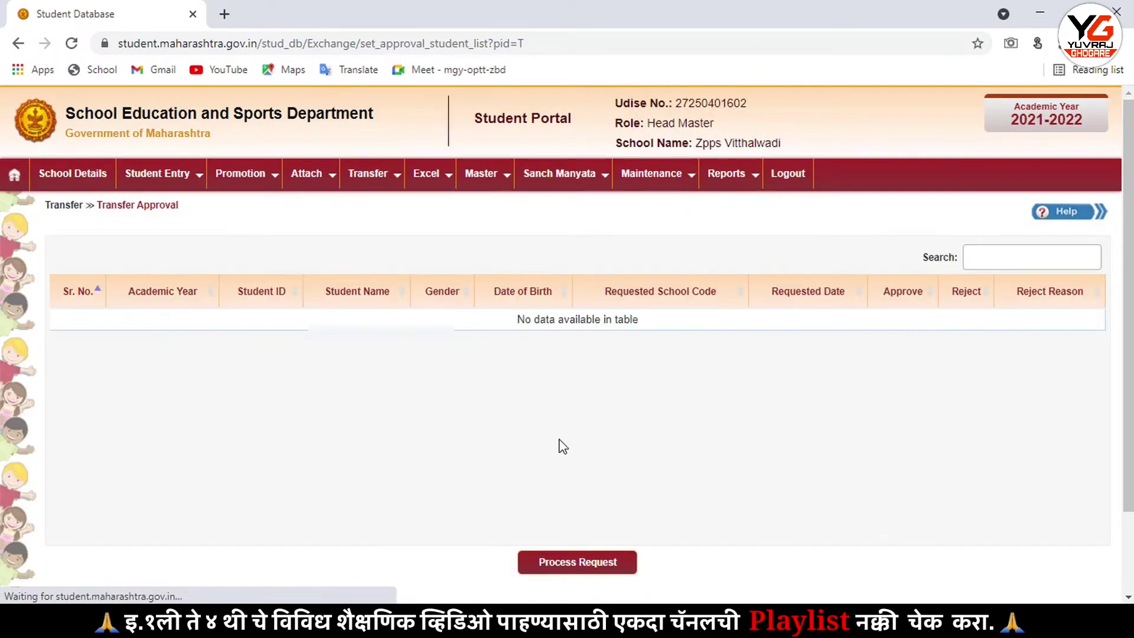